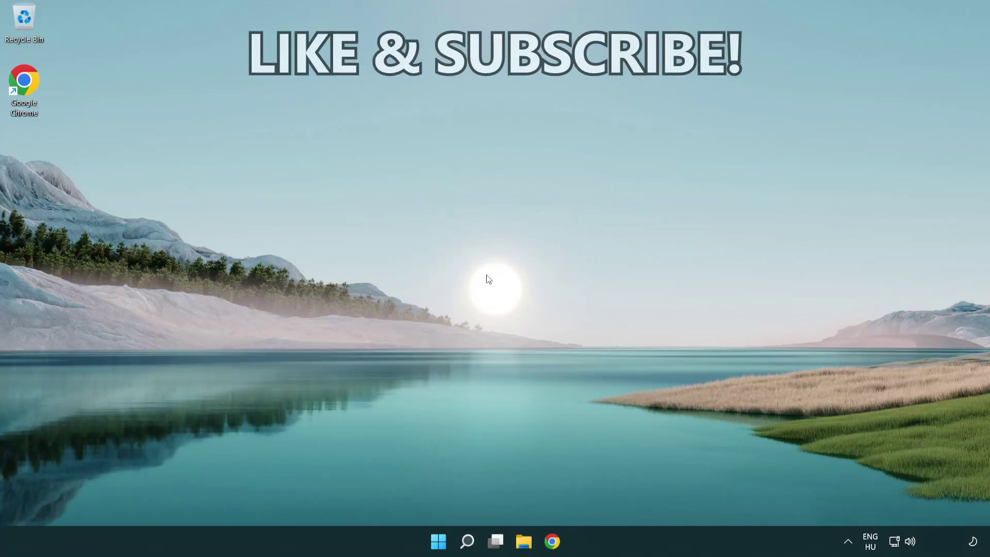
# Search for 'cmd' and run Command Prompt as administrator
pyautogui.click(467, 545)
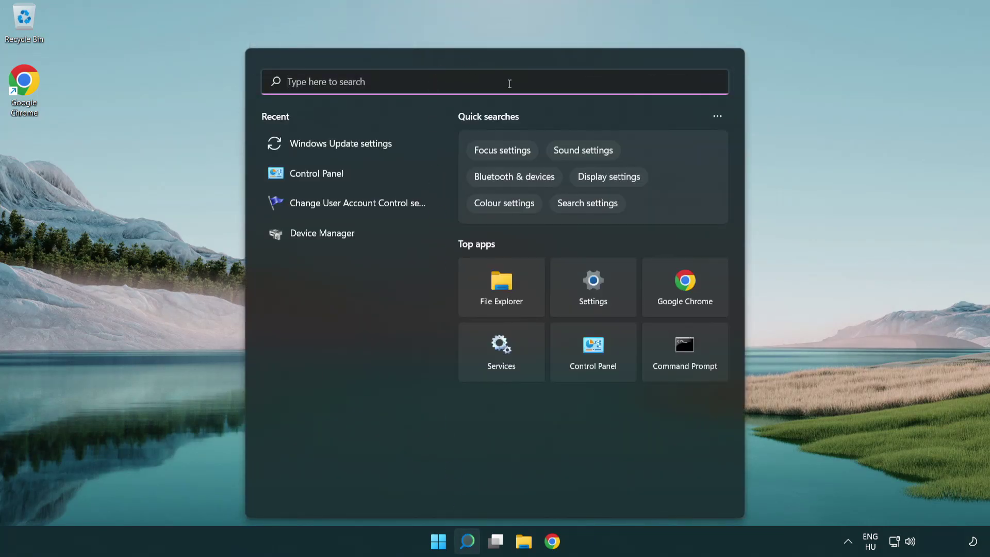
pyautogui.write('cmd')
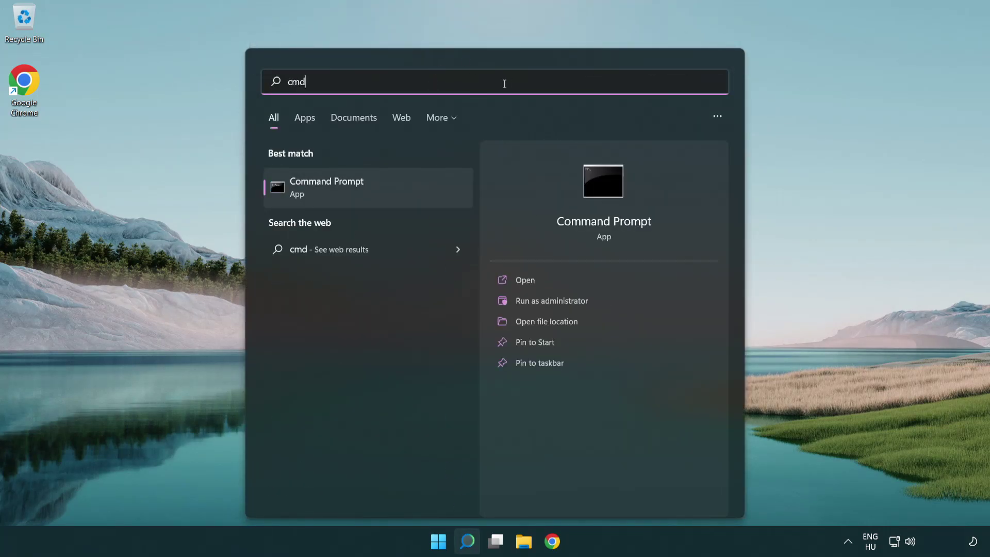
pyautogui.rightClick(403, 185)
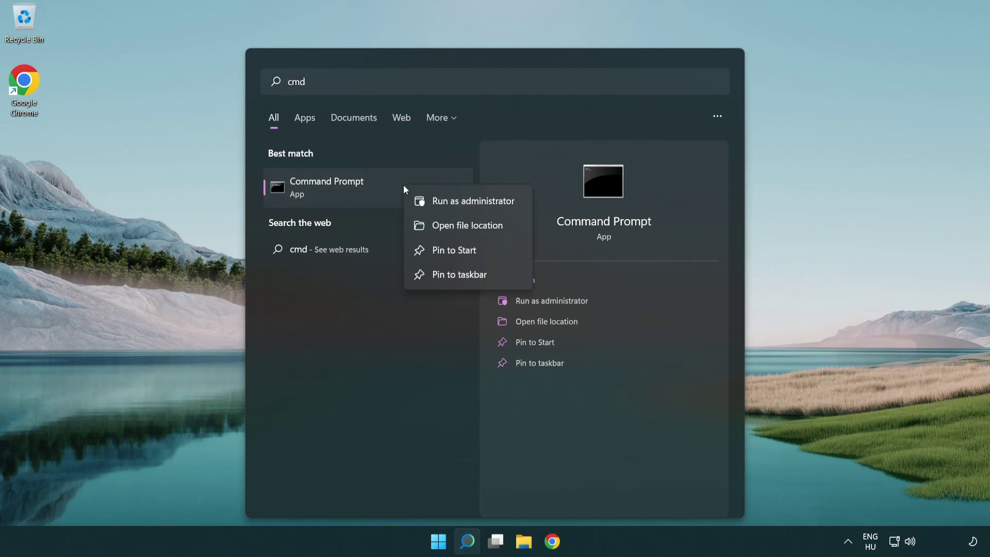
pyautogui.click(479, 203)
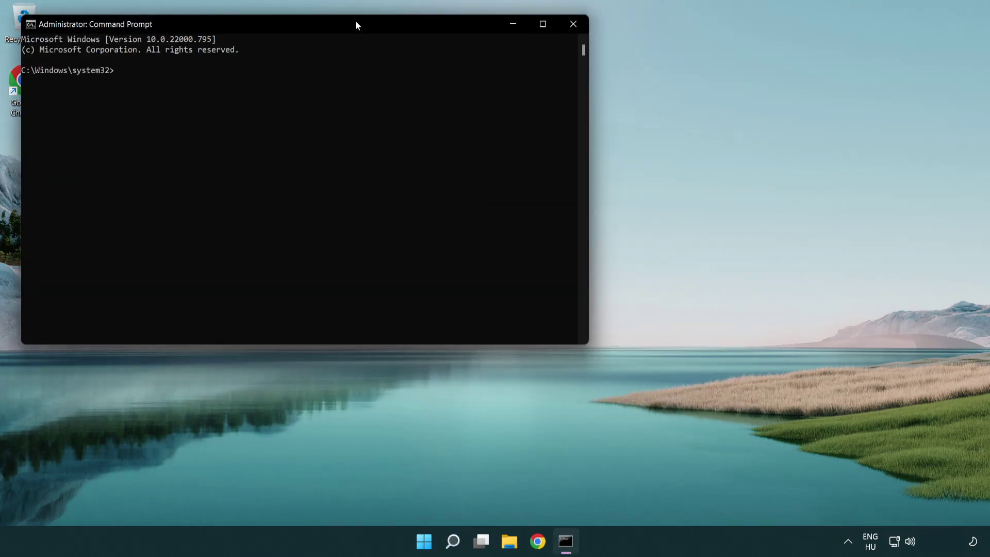
# Flush the DNS resolver cache with ipconfig /flushdns
pyautogui.moveTo(355, 21); pyautogui.dragTo(536, 111)
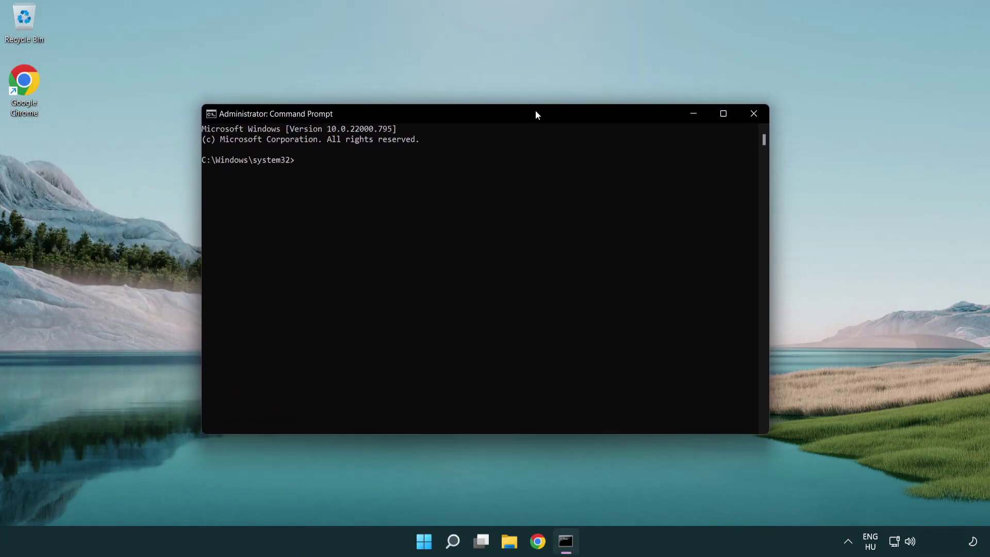
pyautogui.write('i')
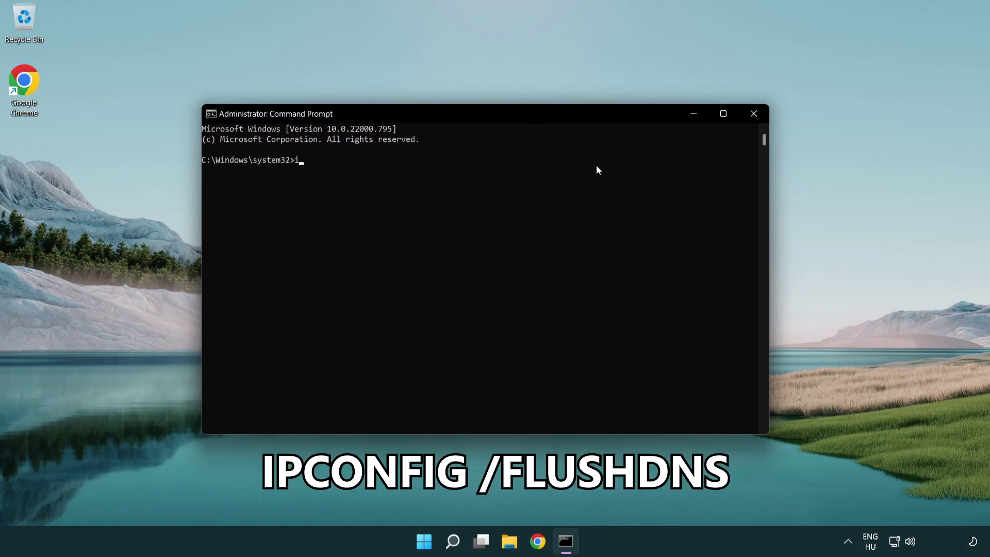
pyautogui.write('pconfig /flushdns')
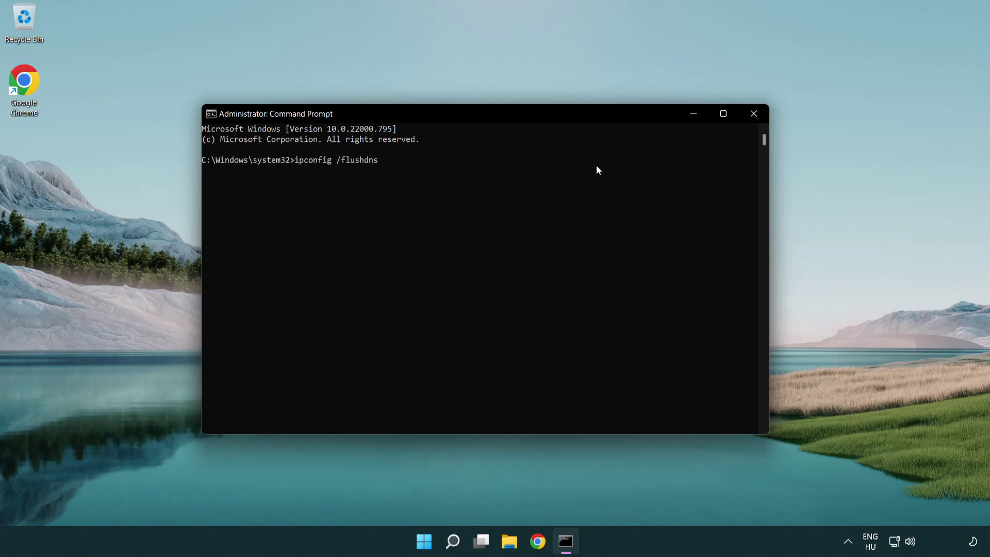
pyautogui.press('Return')
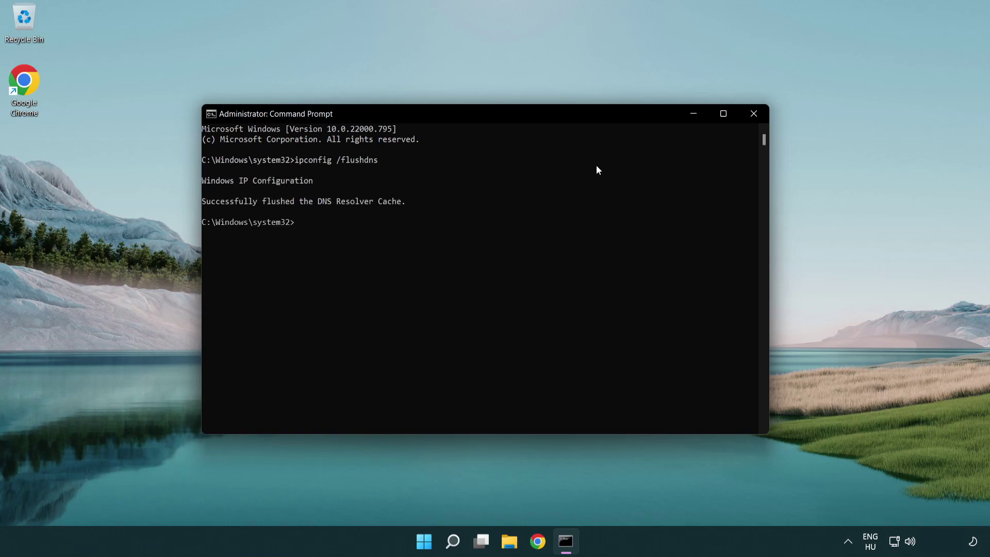
# Reset the Winsock catalog with netsh winsock reset, then exit Command Prompt
pyautogui.write('ne')
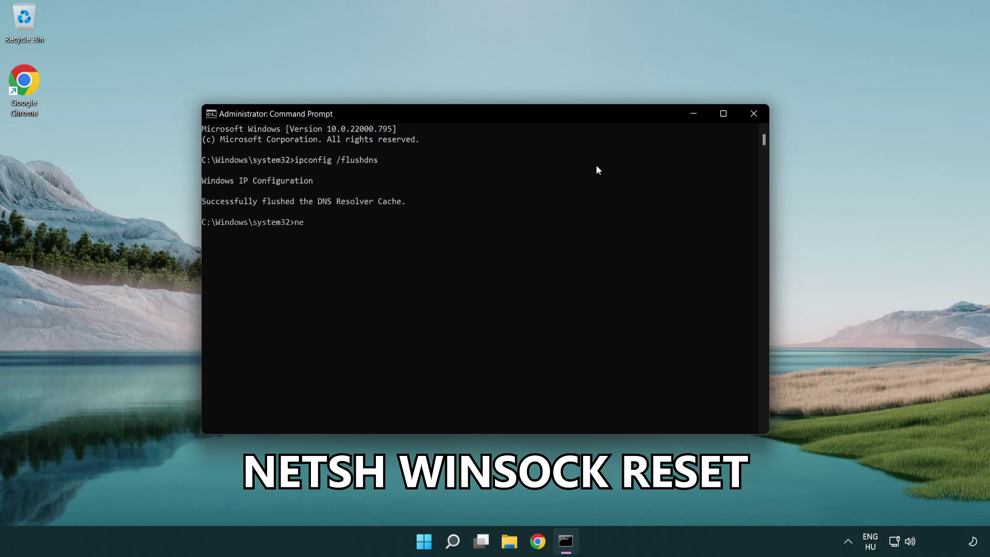
pyautogui.write('tsh winsock reset')
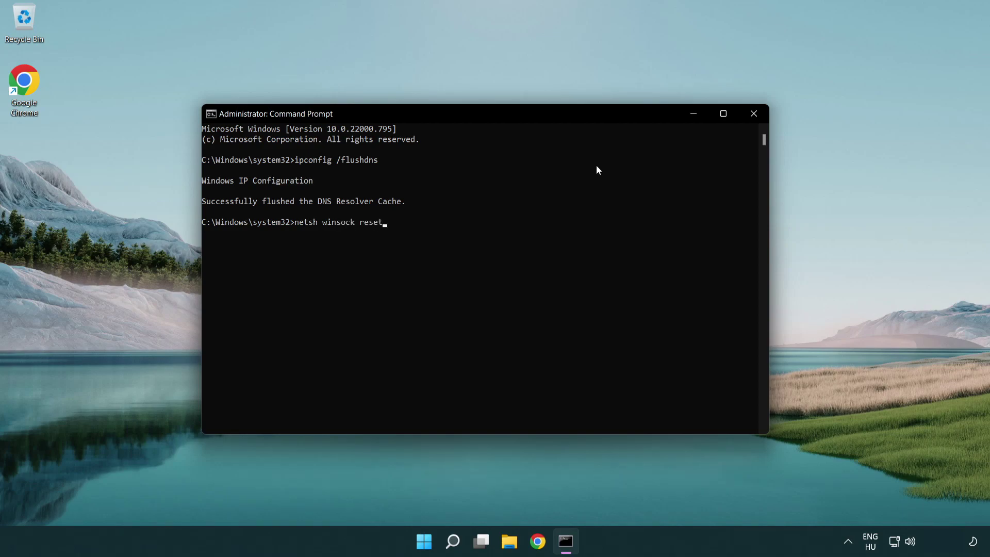
pyautogui.press('Return')
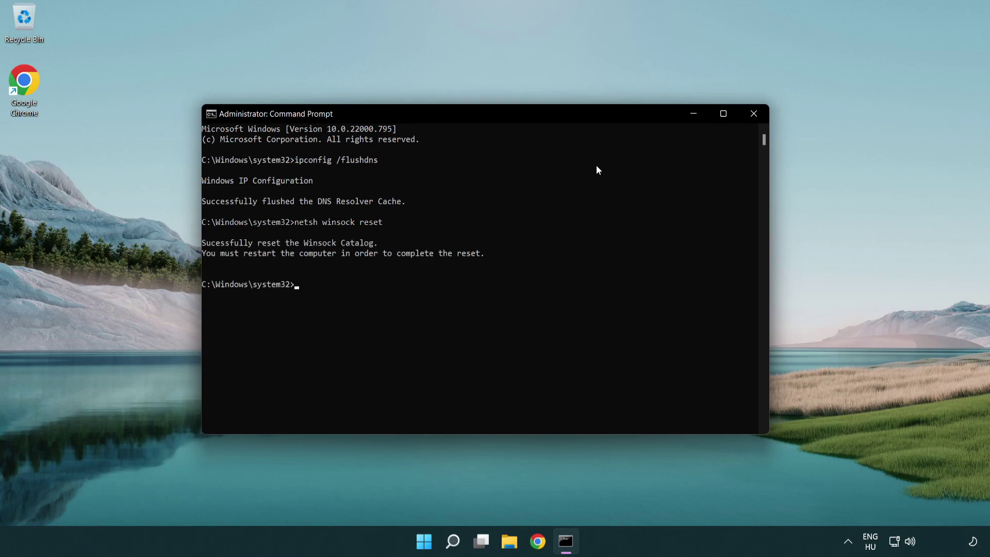
pyautogui.write('exit')
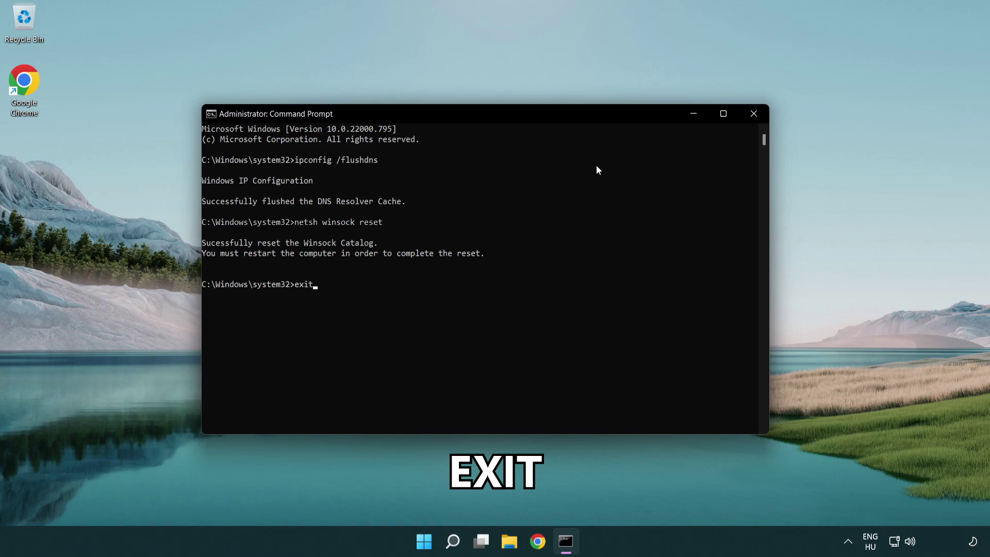
pyautogui.press('Return')
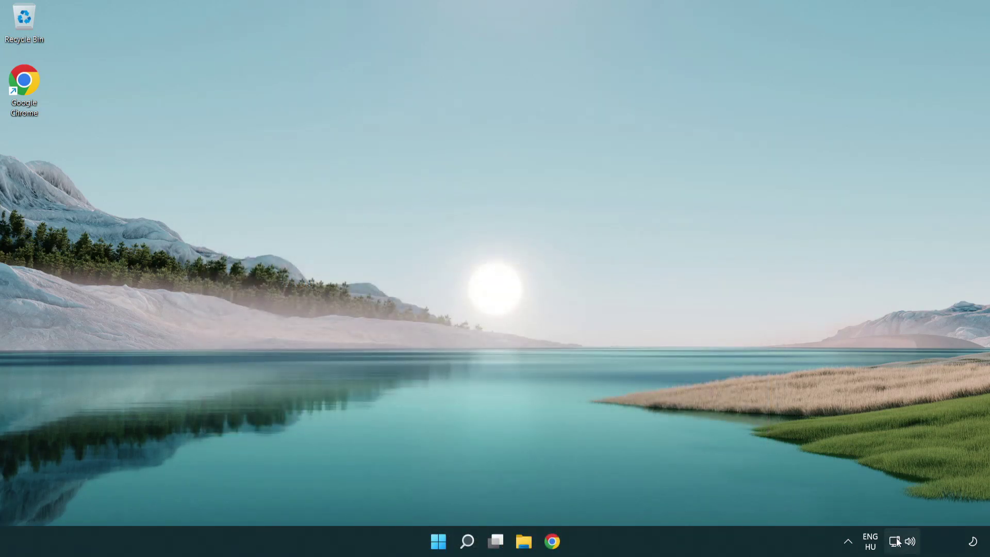
# Go from the tray network icon through Advanced network settings to the Network Connections list
pyautogui.rightClick(897, 545)
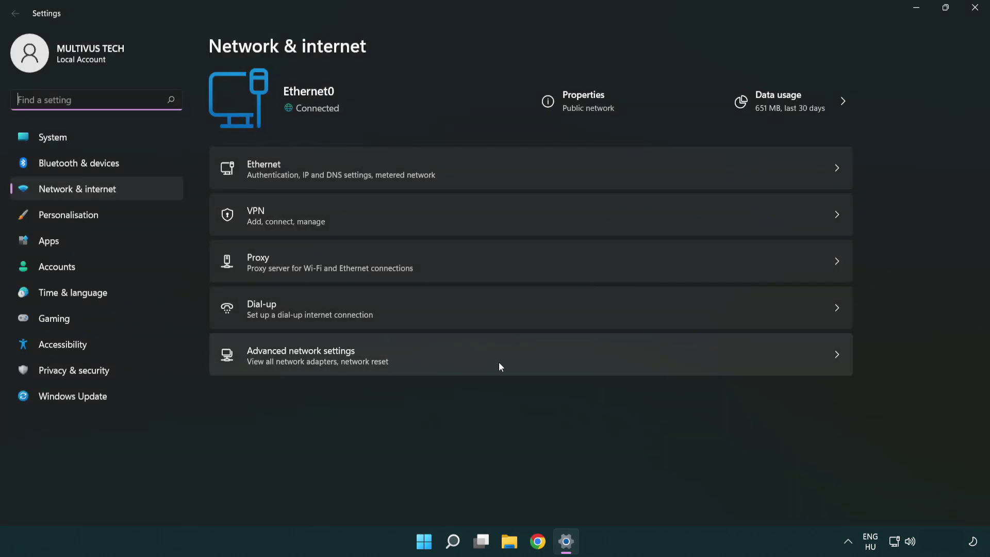
pyautogui.click(533, 365)
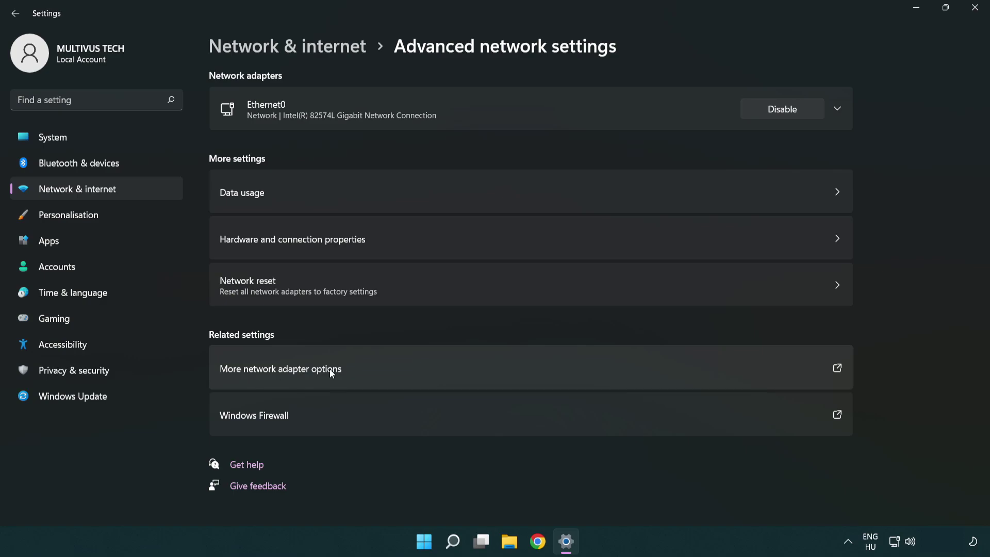
pyautogui.click(304, 372)
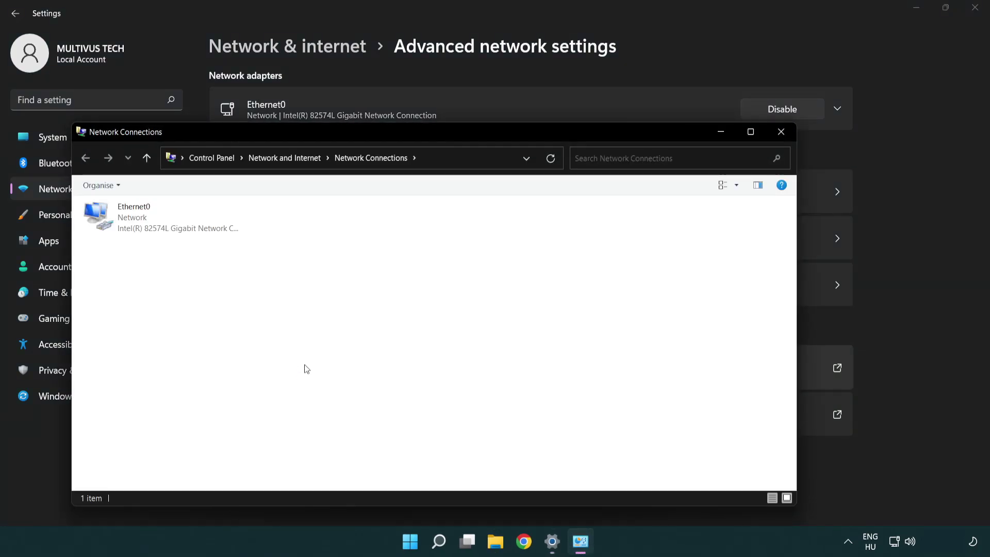
# Open Ethernet0 Properties and select Internet Protocol Version 4 (TCP/IPv4)
pyautogui.moveTo(361, 140); pyautogui.dragTo(431, 79)
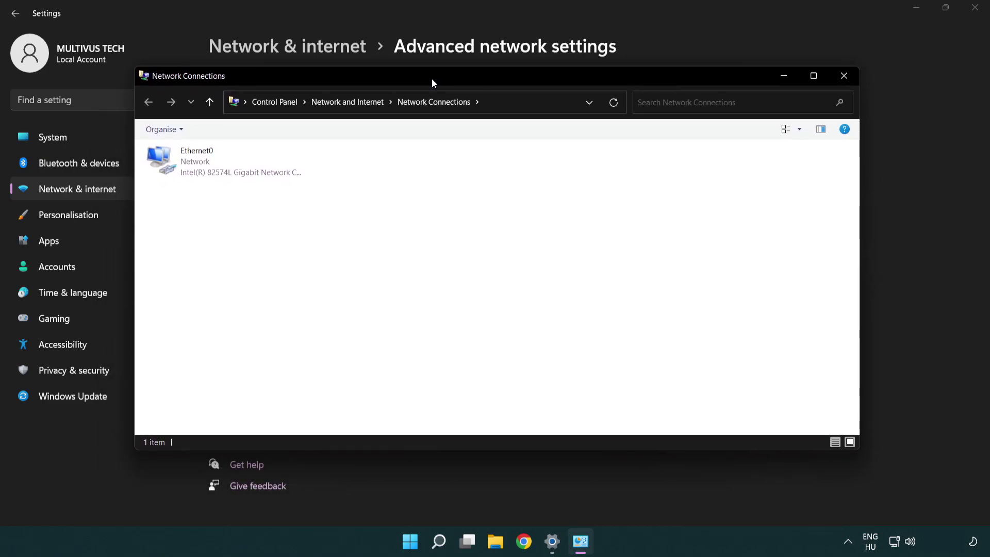
pyautogui.click(200, 165)
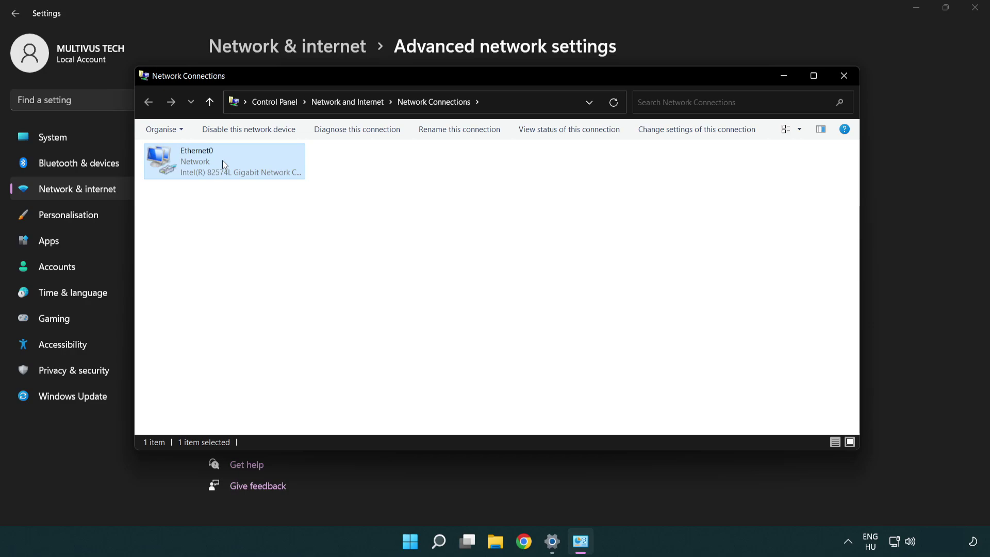
pyautogui.rightClick(222, 160)
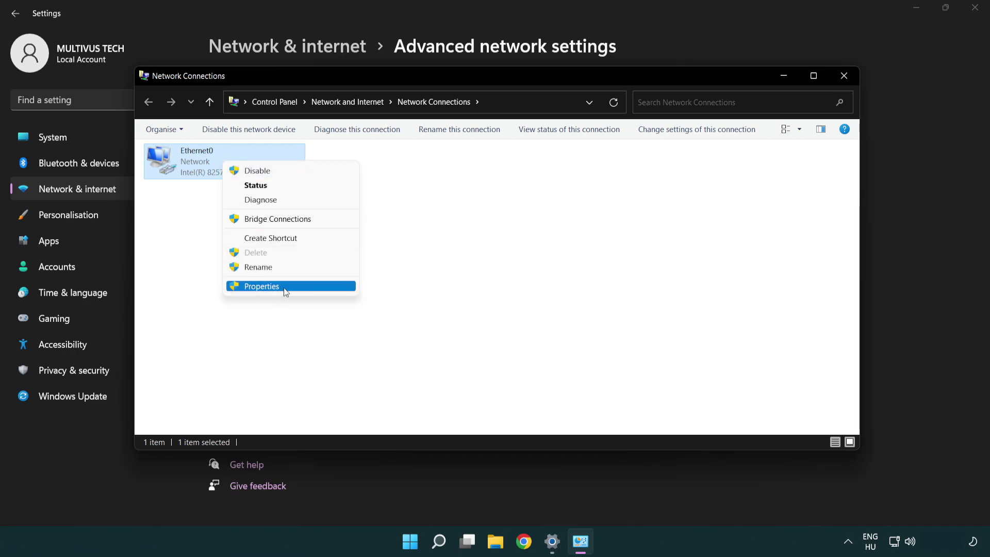
pyautogui.click(298, 286)
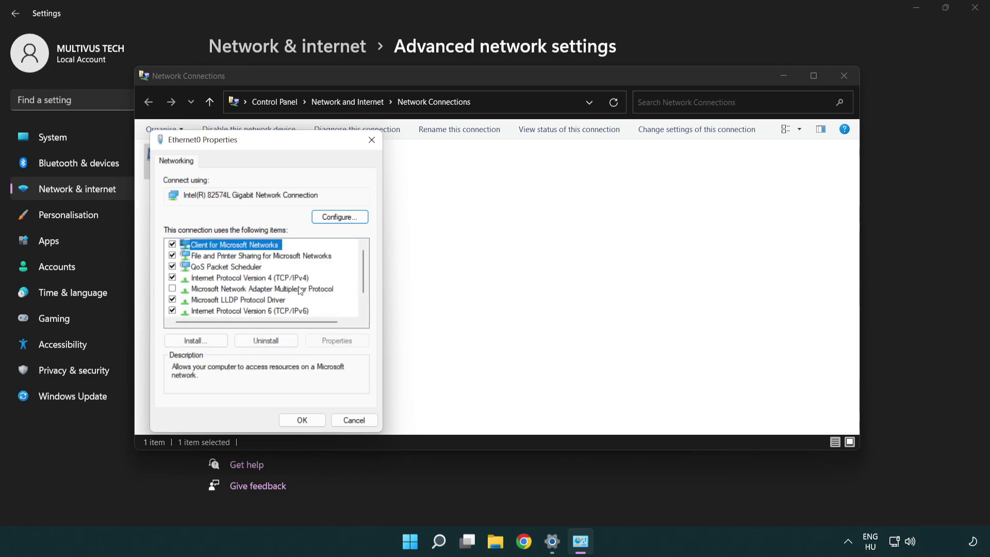
pyautogui.moveTo(253, 142); pyautogui.dragTo(479, 132)
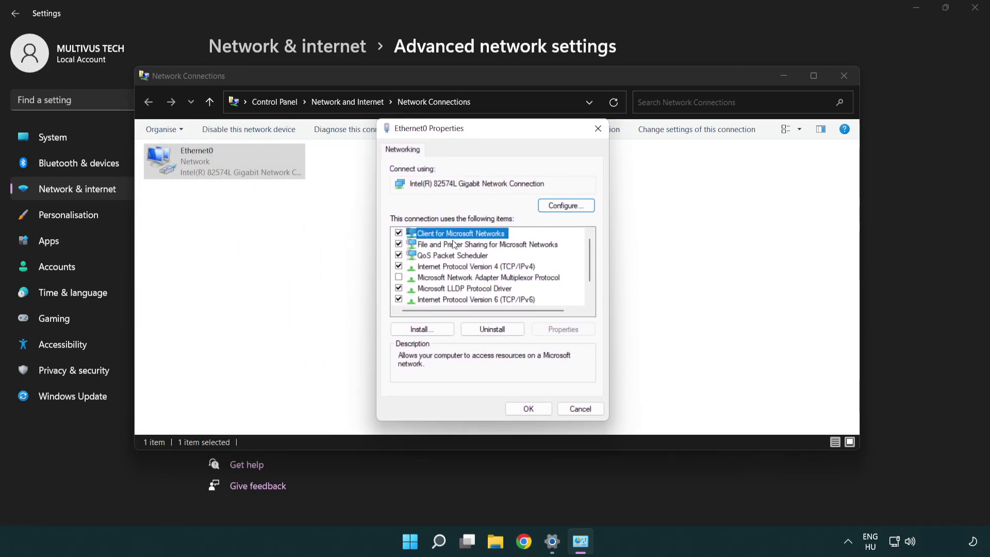
pyautogui.click(446, 267)
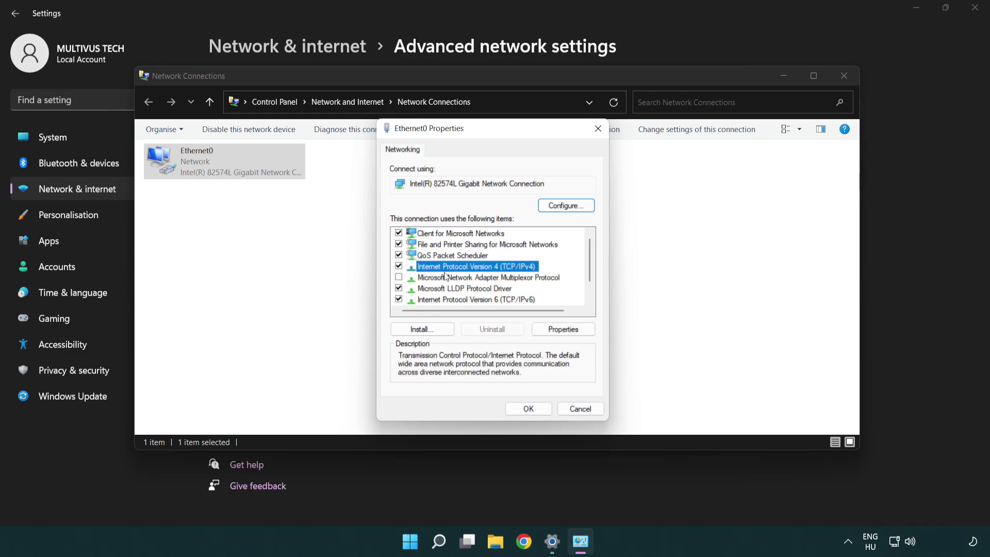
# Set Ethernet0's IPv4 DNS servers to 8.8.8.8 and 8.8.4.4, saving and closing both dialogs
pyautogui.click(565, 336)
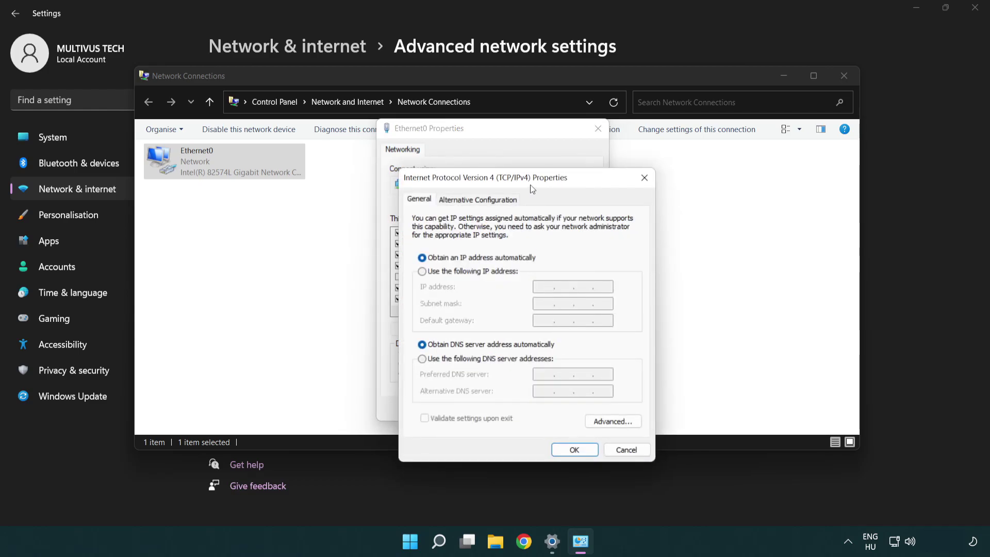
pyautogui.moveTo(532, 189); pyautogui.dragTo(496, 142)
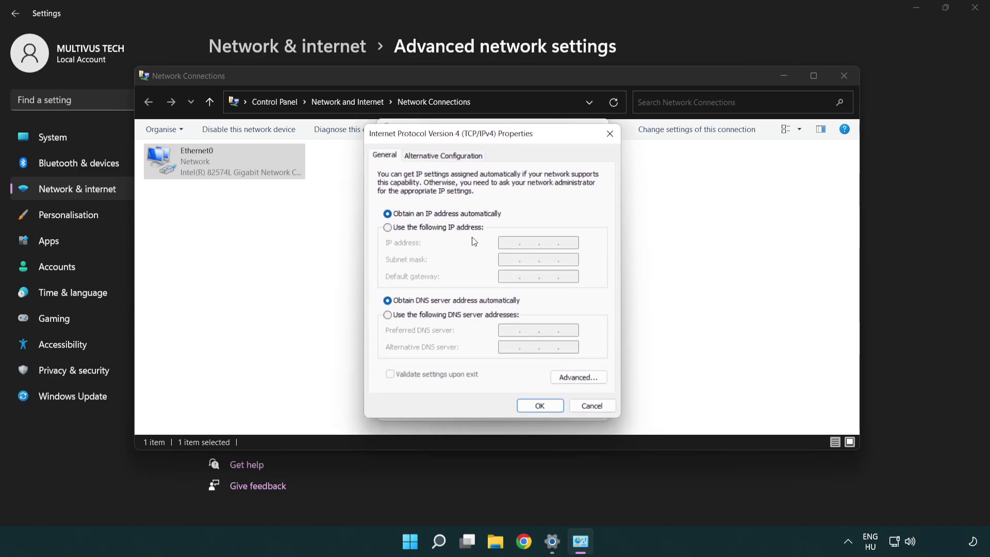
pyautogui.click(405, 318)
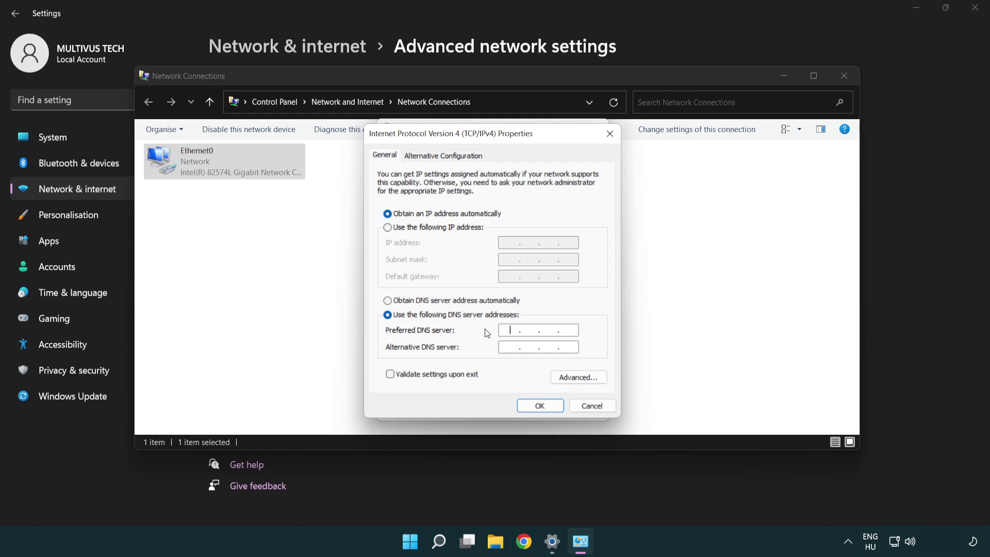
pyautogui.write('8.8.8.8')
pyautogui.click(508, 346)
pyautogui.write('8.8.4.4')
pyautogui.click(539, 410)
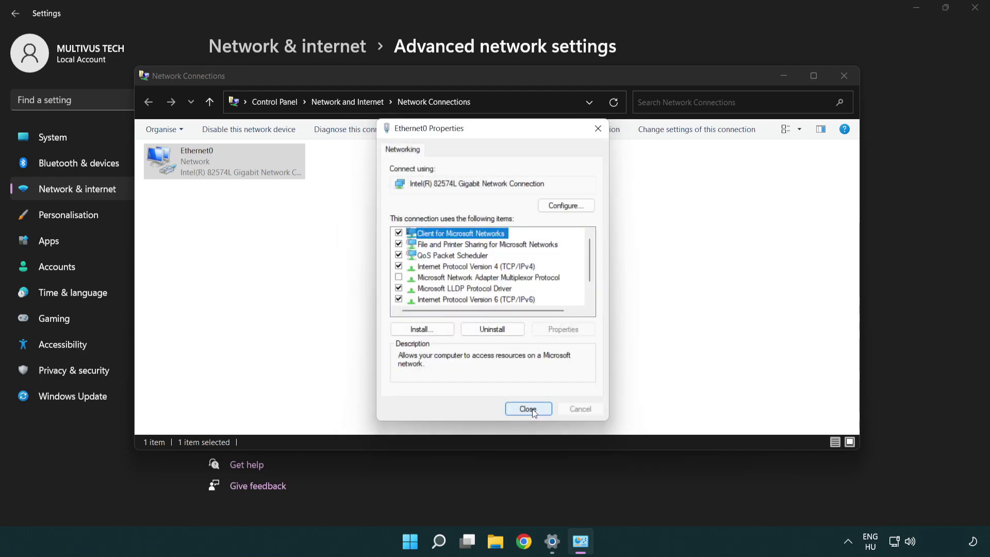
pyautogui.click(532, 409)
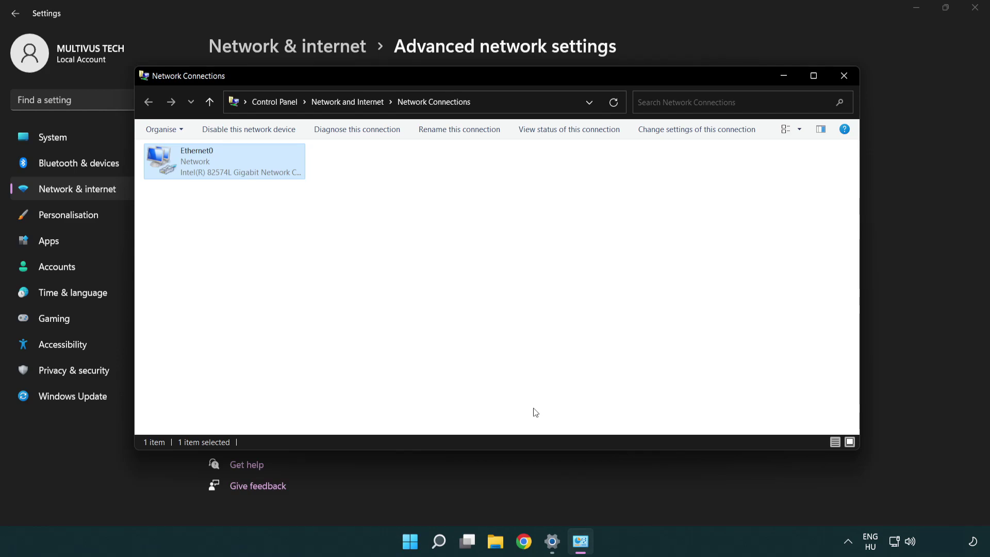
# Close Network Connections and Settings, then bring up the Start menu power options
pyautogui.click(845, 76)
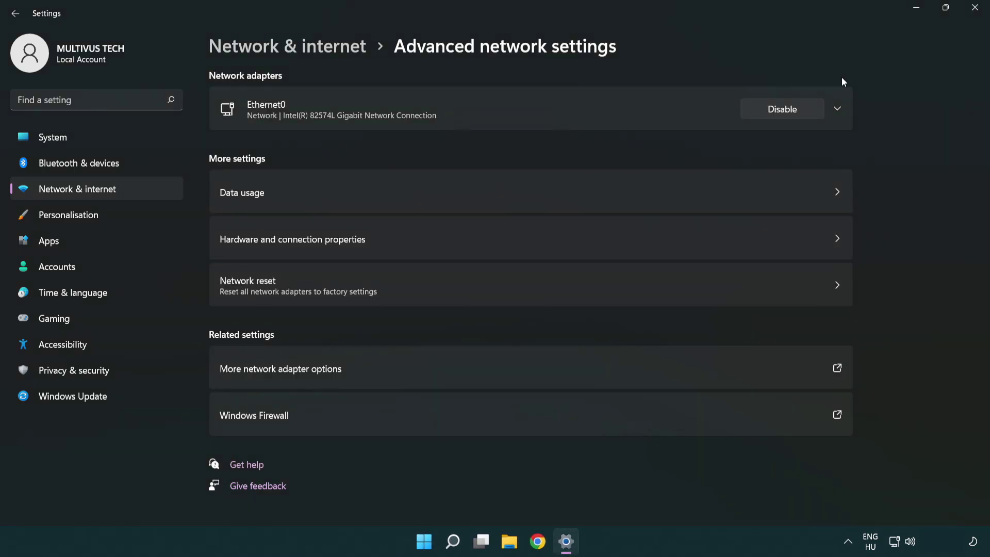
pyautogui.click(975, 8)
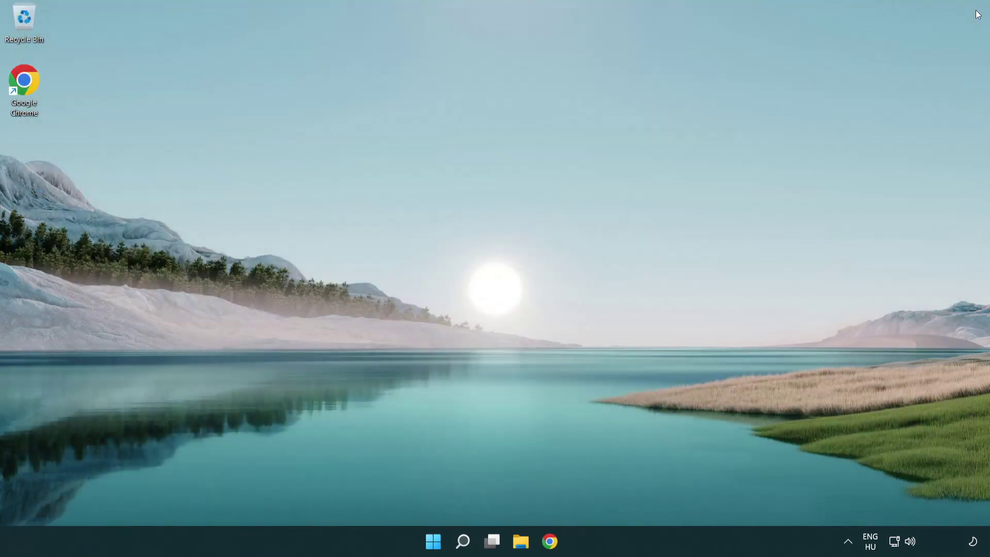
pyautogui.click(438, 542)
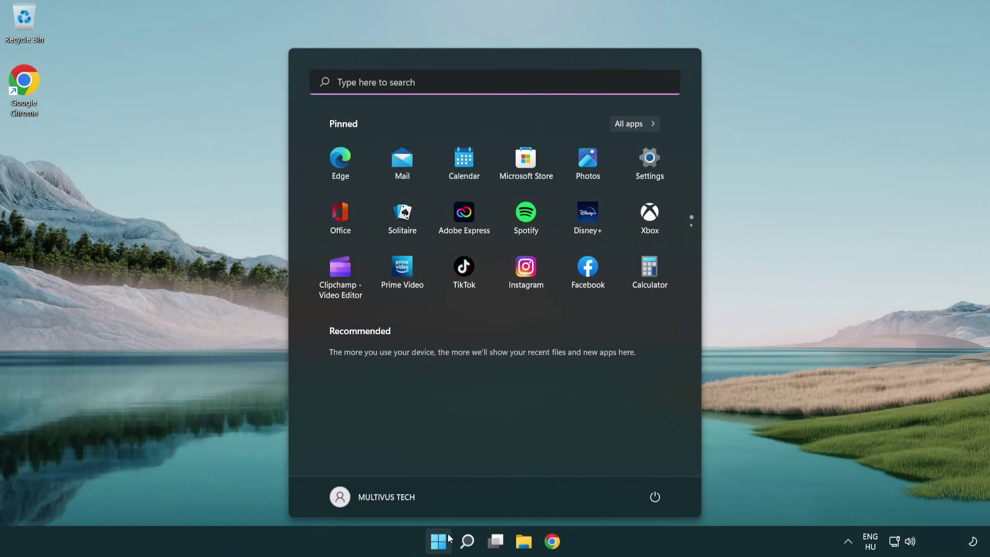
pyautogui.click(656, 498)
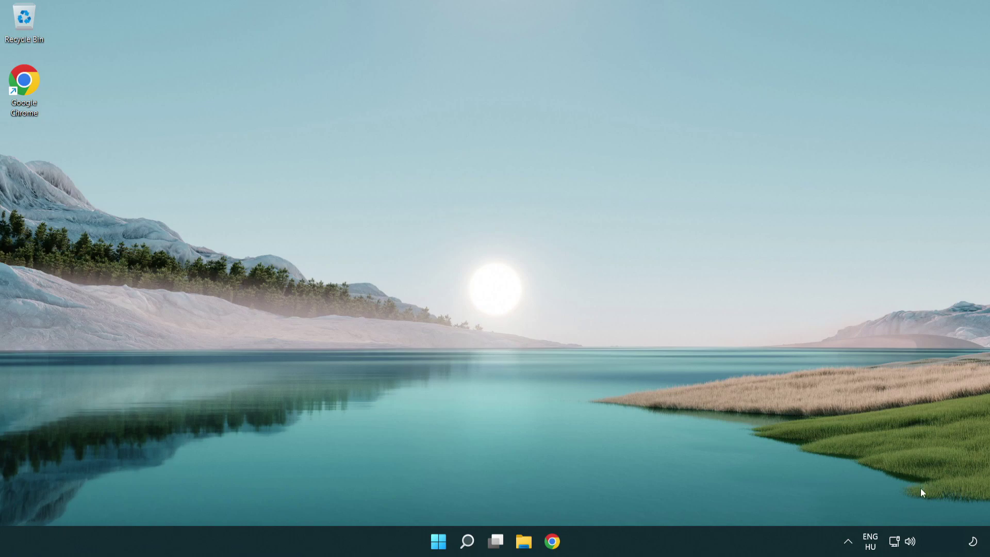
# Navigate from the network tray icon to the Network reset page in Advanced network settings
pyautogui.rightClick(895, 542)
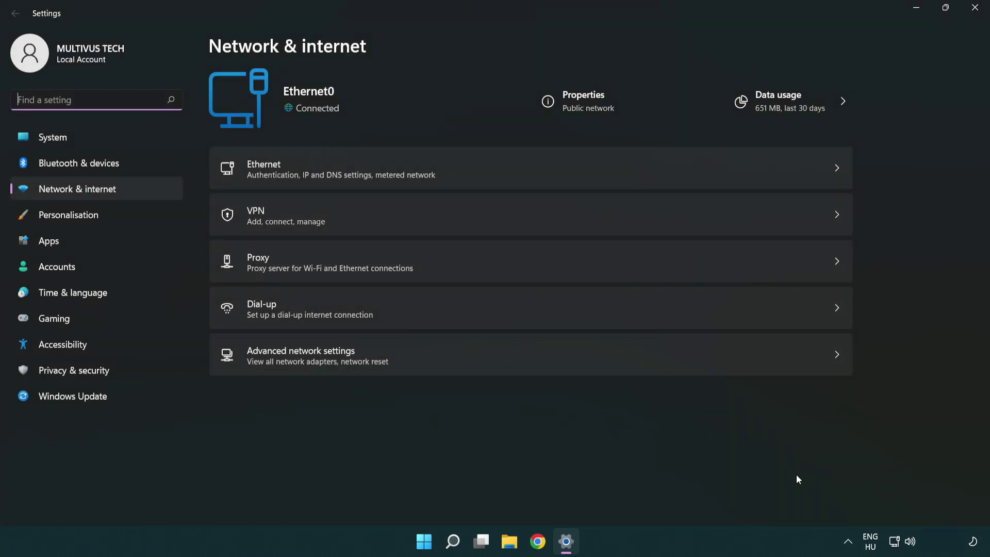
pyautogui.click(448, 357)
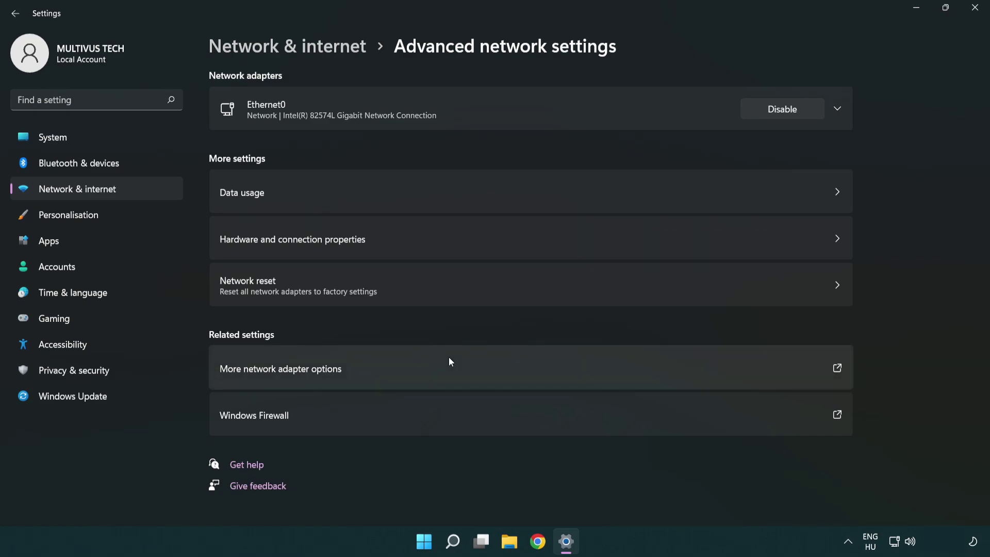
pyautogui.click(447, 297)
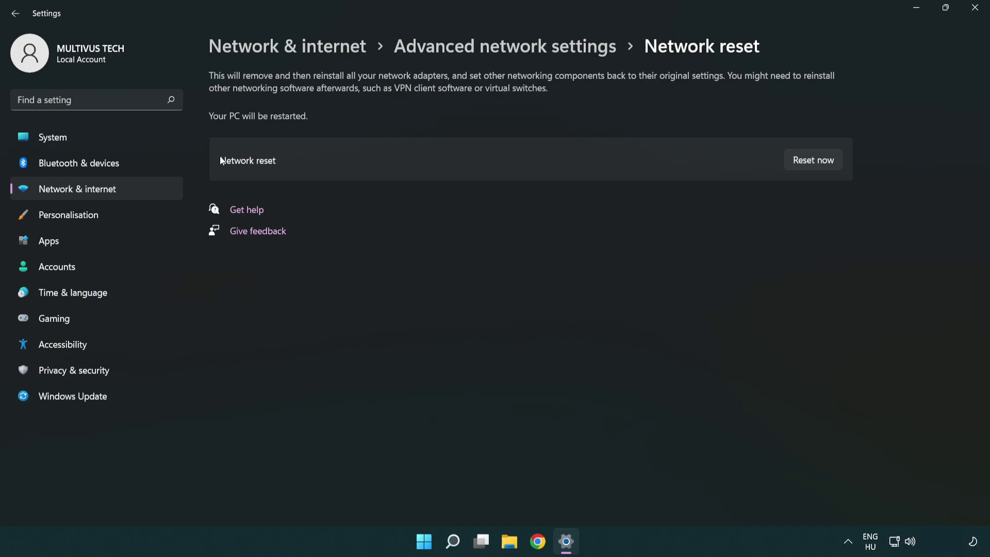
# Confirm Reset now for all adapters, dismiss the 5-minute sign-out notice, and close Settings
pyautogui.click(823, 163)
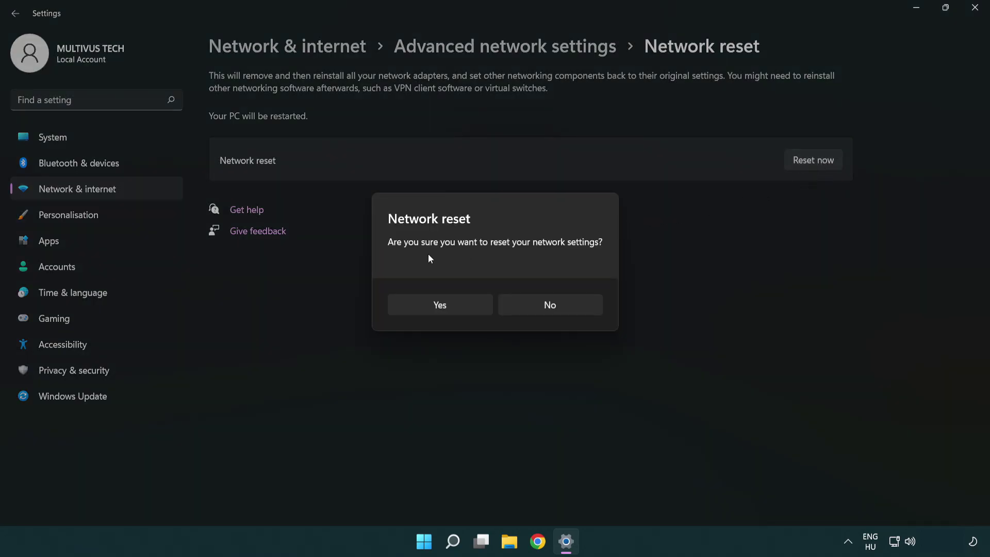
pyautogui.click(448, 310)
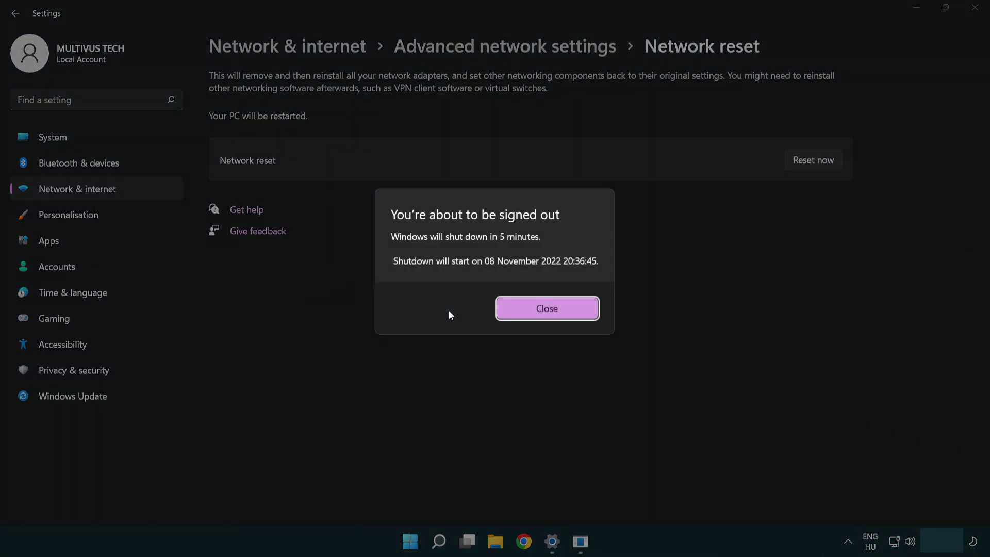
pyautogui.click(563, 310)
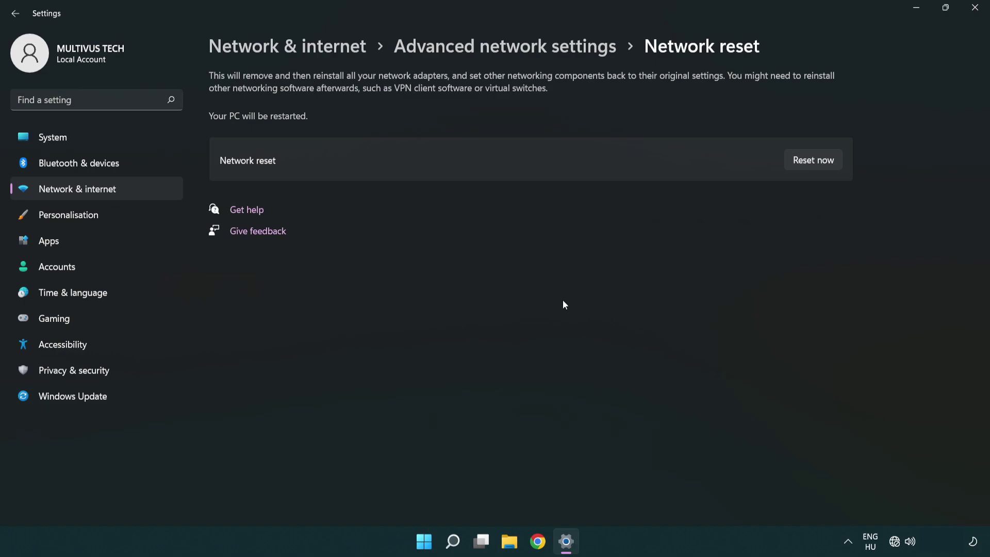
pyautogui.click(975, 7)
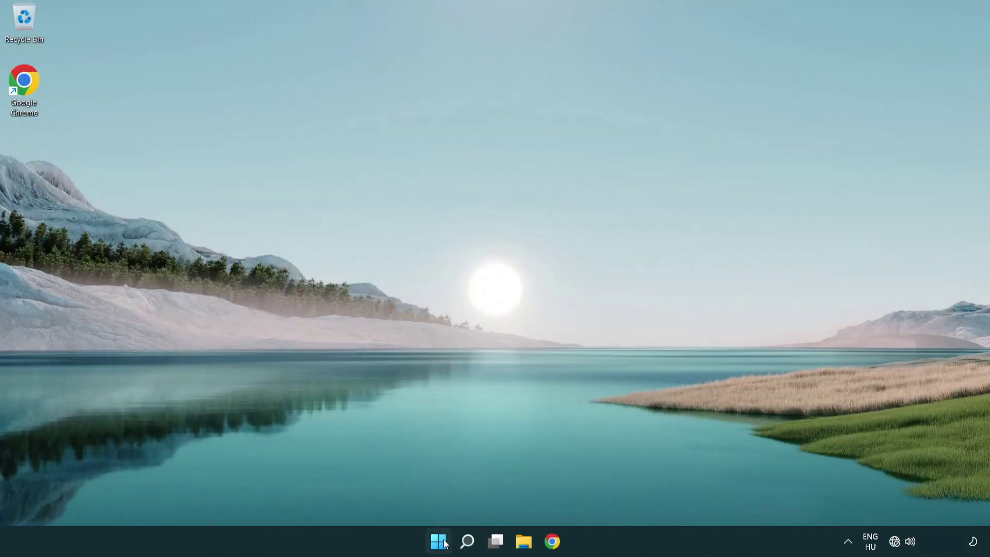
# Show the Start menu power choices with Restart available
pyautogui.click(439, 542)
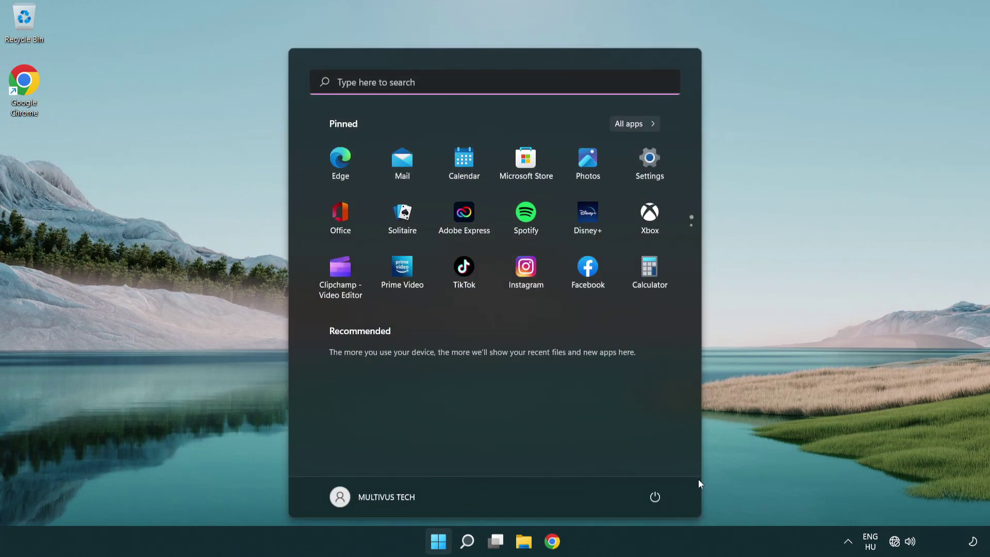
pyautogui.click(654, 497)
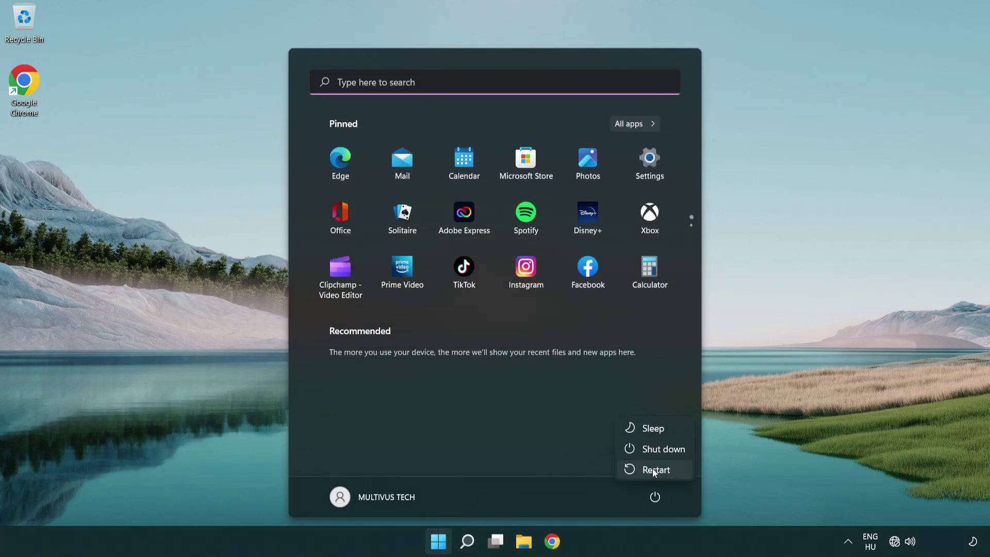